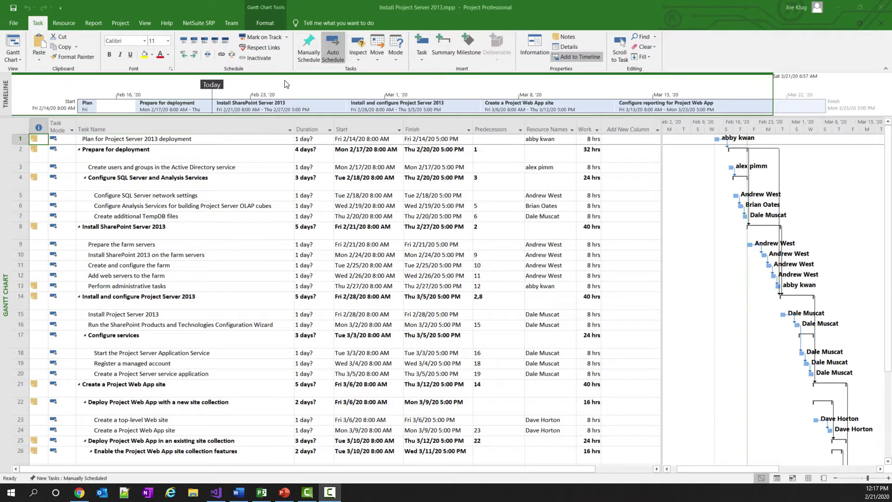
Start uploading the schedule from the NetSuite SRP tab and sign in with the account password.
click(197, 22)
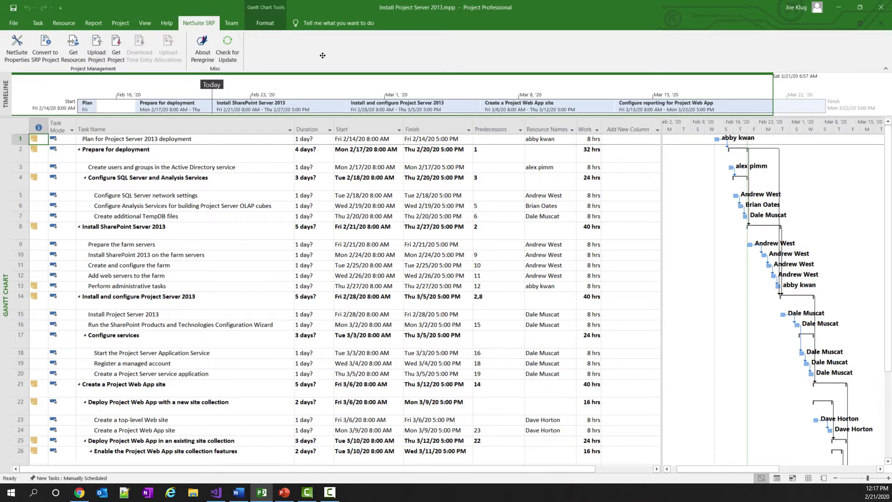
click(98, 52)
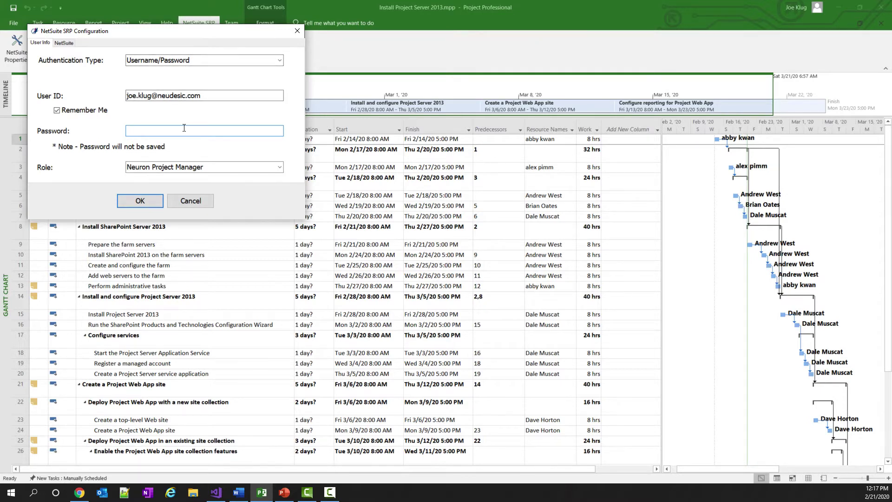
text(**********)
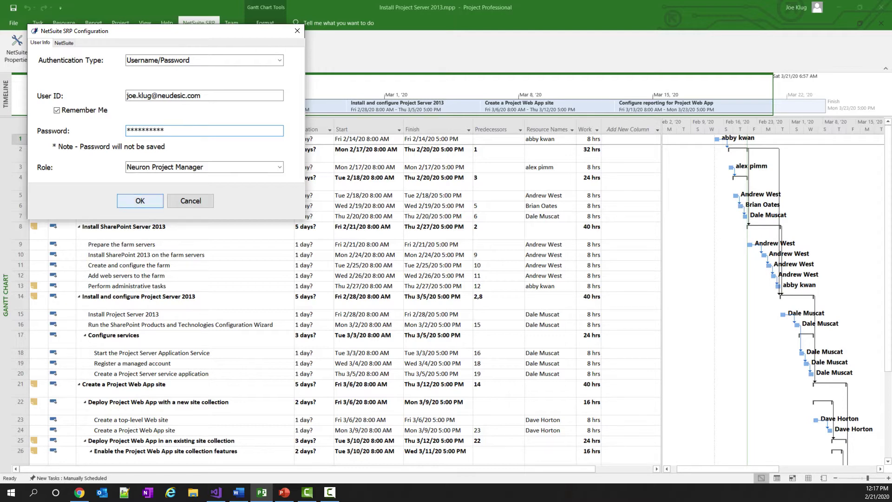
key(Return)
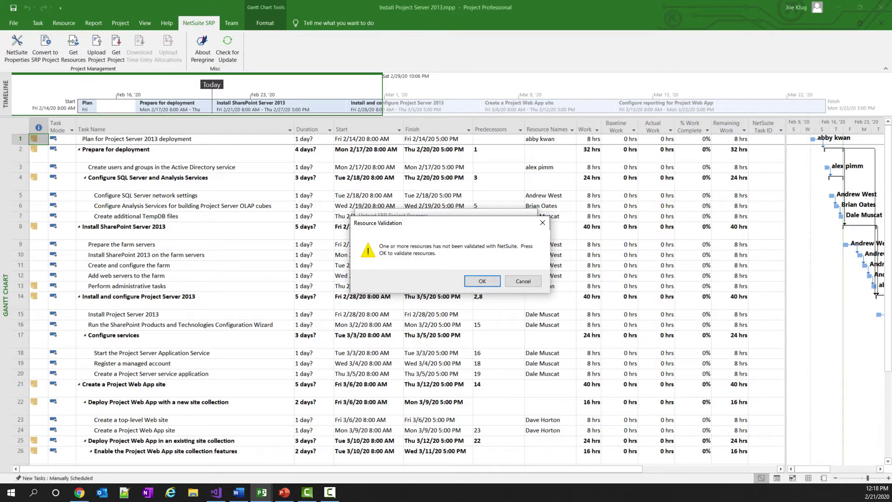
Approve resource validation against NetSuite and acknowledge that all resources validated.
key(Return)
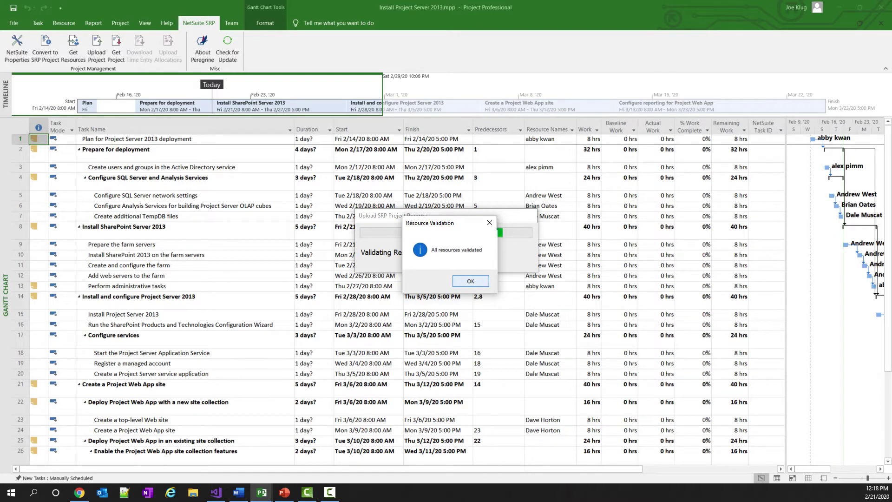
key(Return)
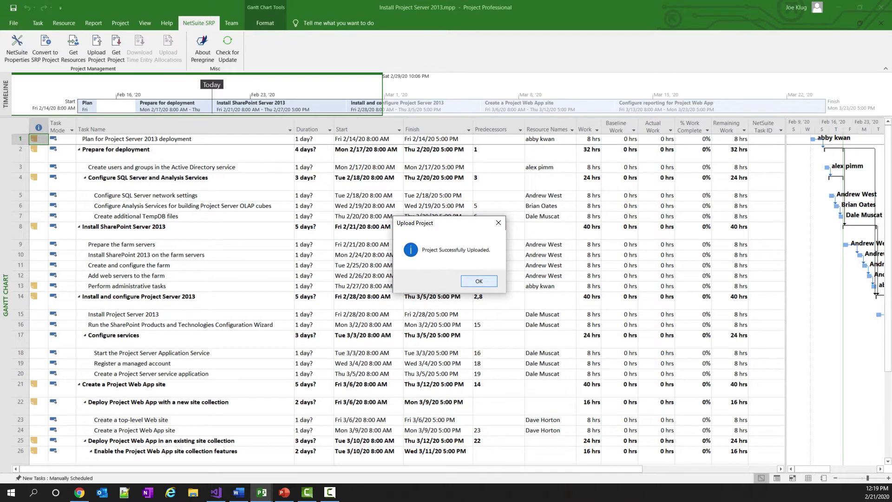
Close the 'Project Successfully Uploaded' message once tasks carry NetSuite Task IDs.
key(Return)
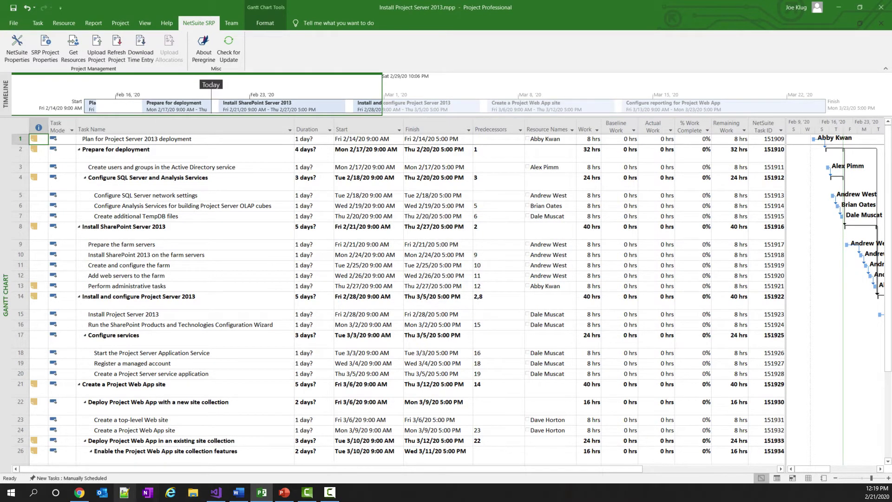
Reload NetSuite's Projects list, open PRJ1098 Install Project Server 2013, and inspect the Active Directory users task.
click(79, 492)
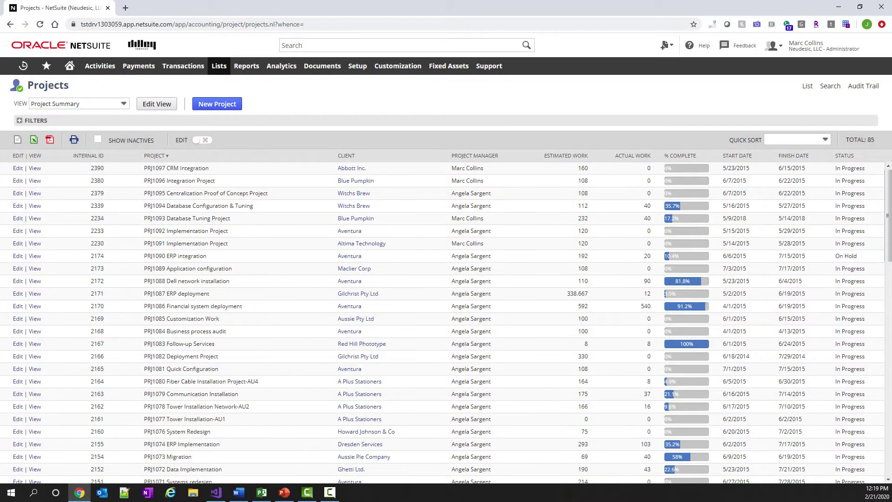
key(F5)
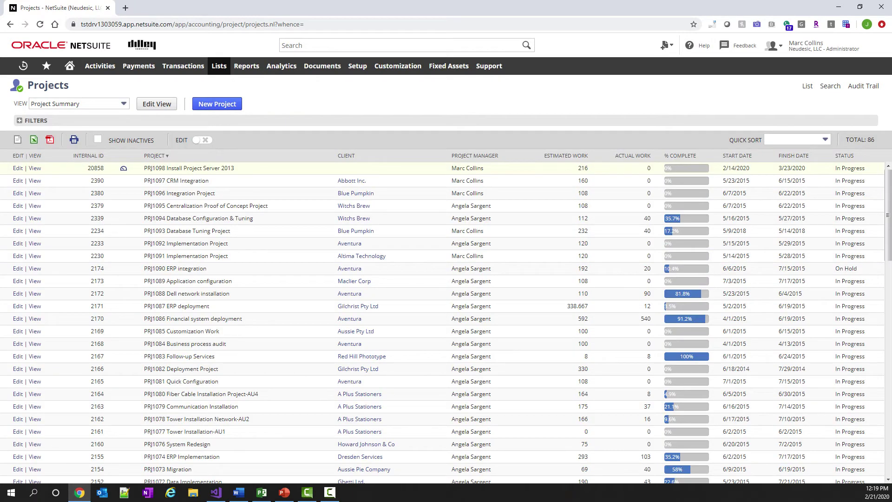
drag(235, 168, 120, 168)
click(35, 168)
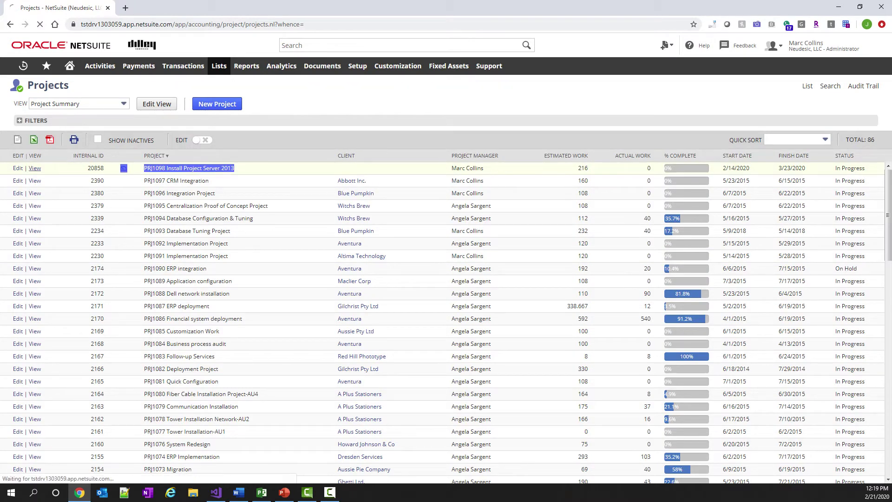
scroll(446, 279, down, 3)
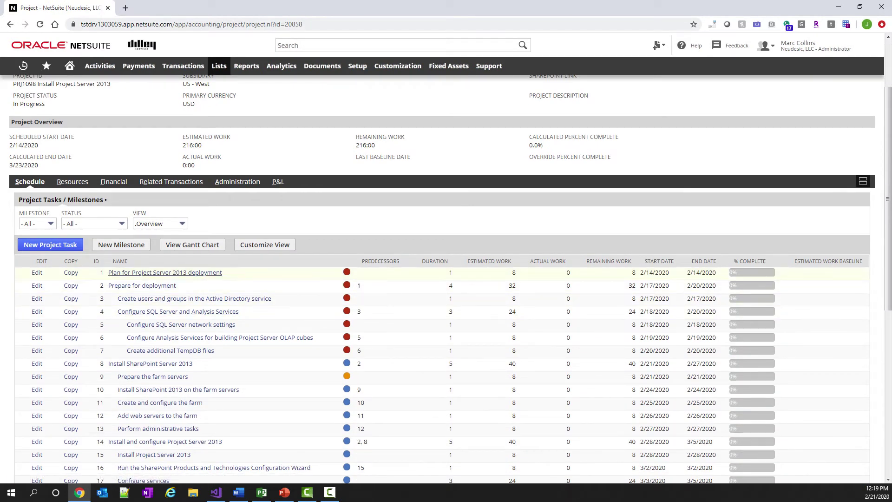
click(194, 298)
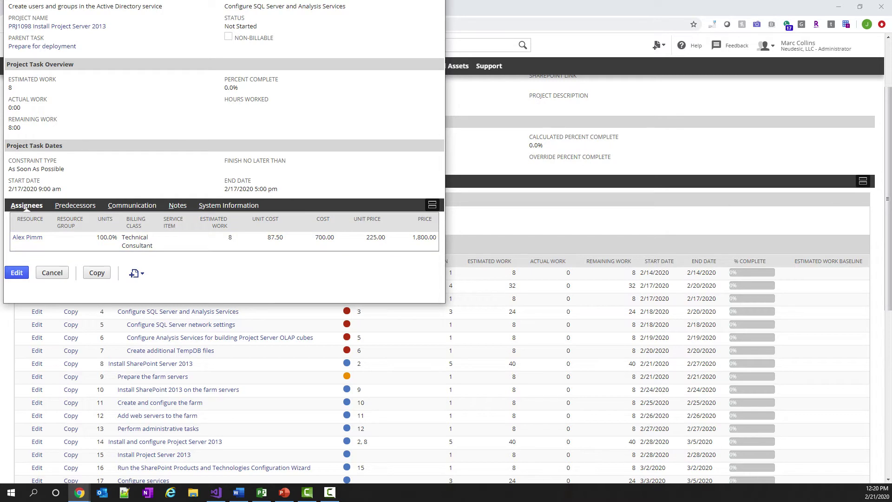
click(52, 273)
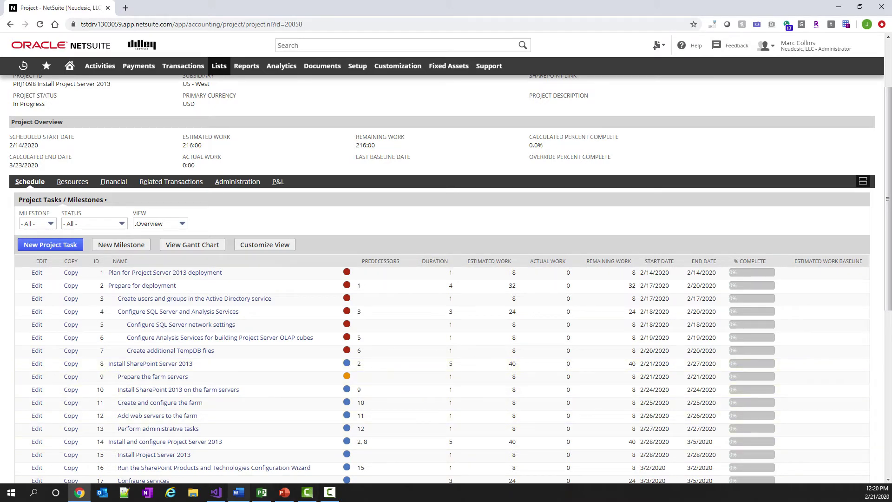
Insert a new task named 'Demo task' above Install SharePoint Server 2013.
click(262, 492)
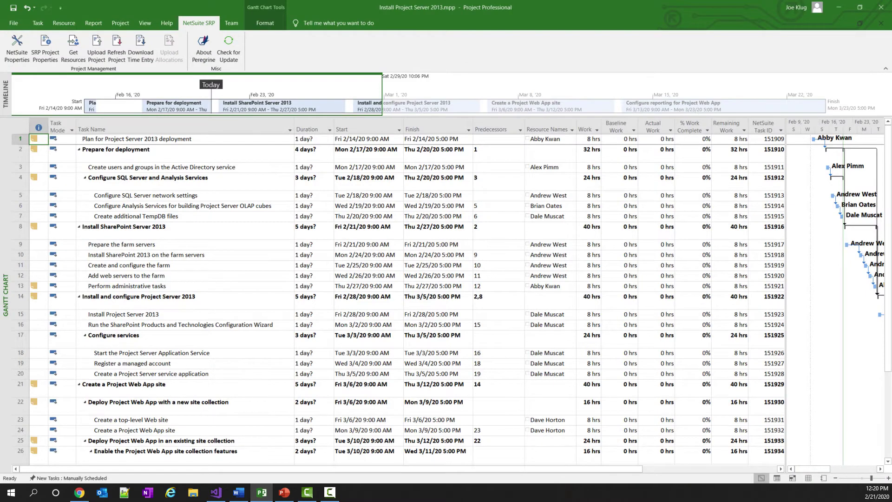
right_click(20, 227)
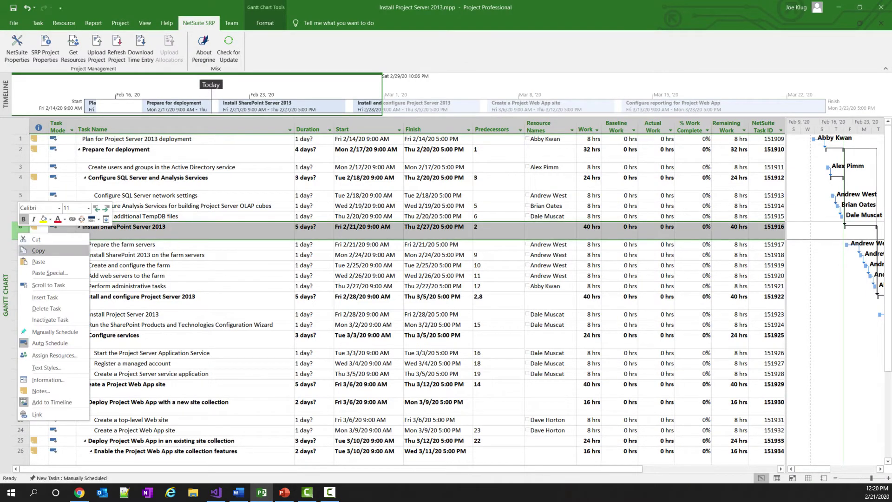
click(45, 298)
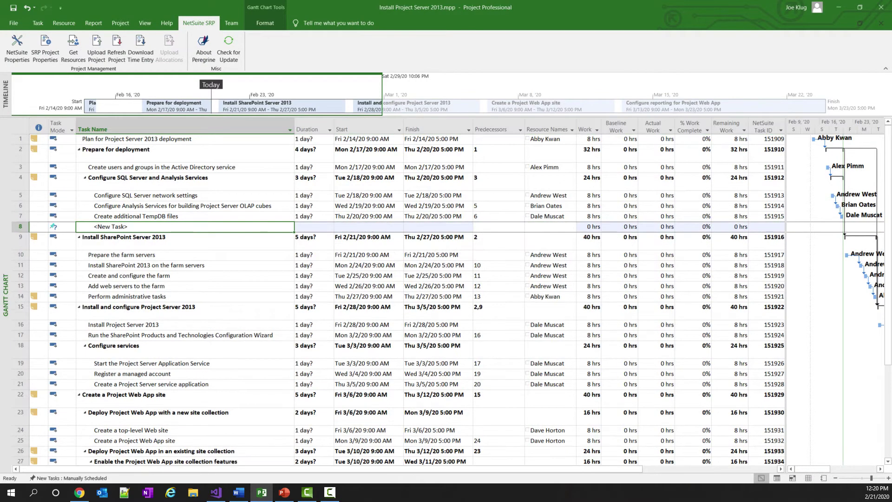
key(F2)
text(Demo)
key(ctrl+a)
text(Demo task)
key(Tab)
Give Demo task a 1-day duration, assign a resource, and set predecessor 7.
text(1)
key(Tab)
key(Tab)
key(Tab)
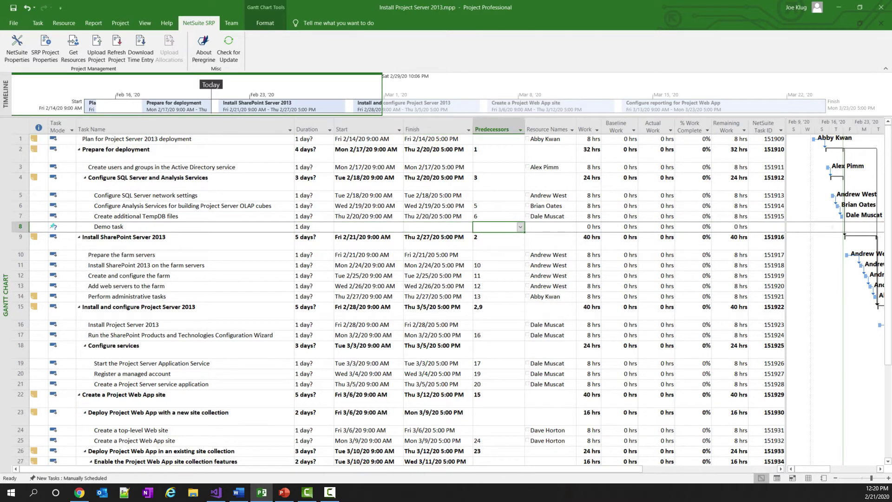
key(Tab)
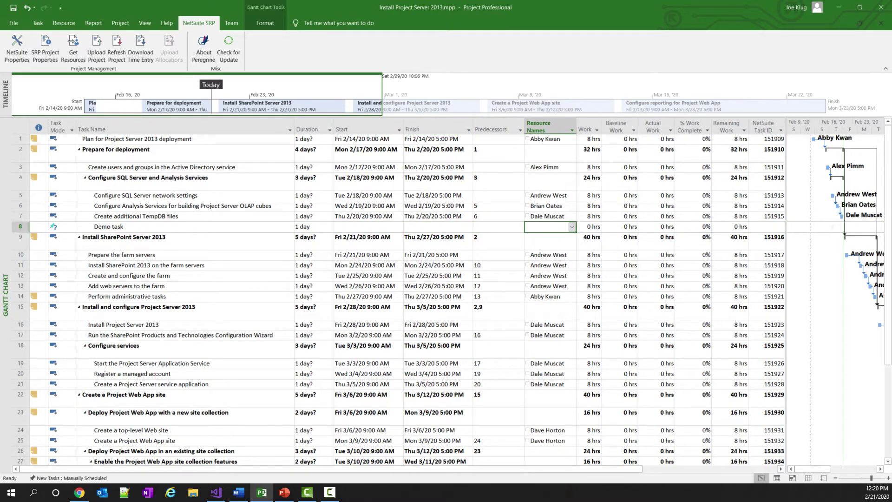
text(Abby Kwan)
key(Tab)
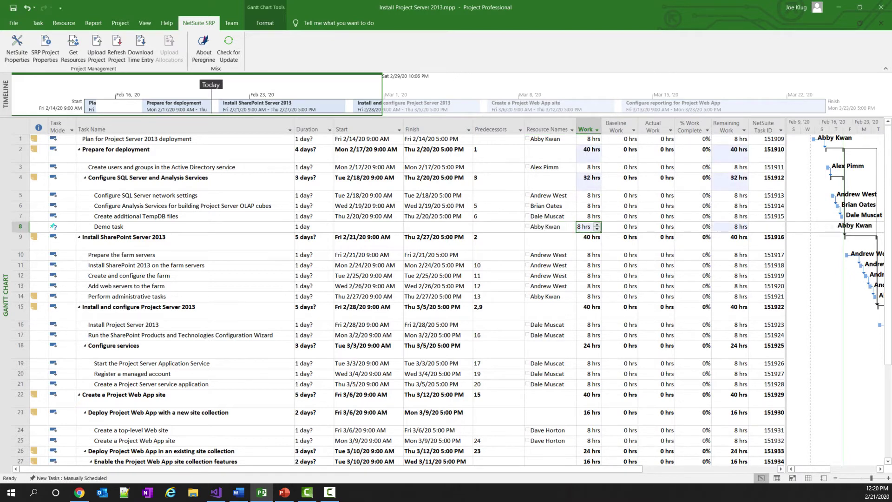
click(496, 226)
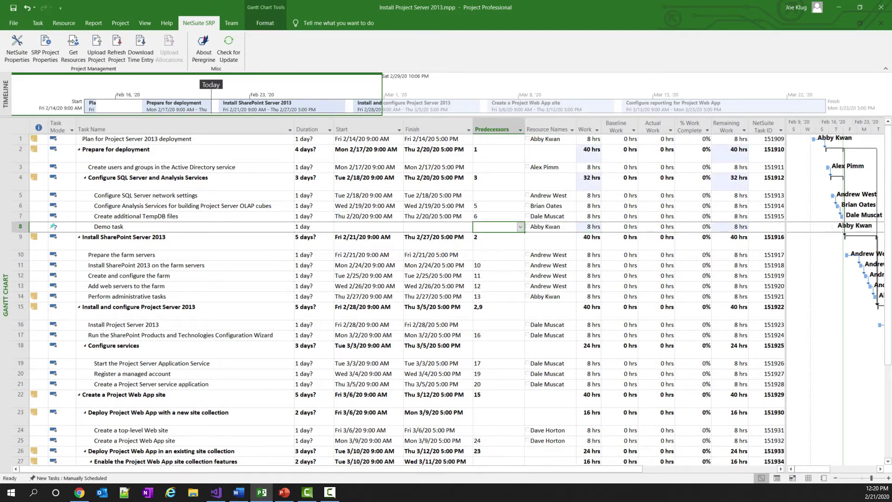
text(7)
key(Tab)
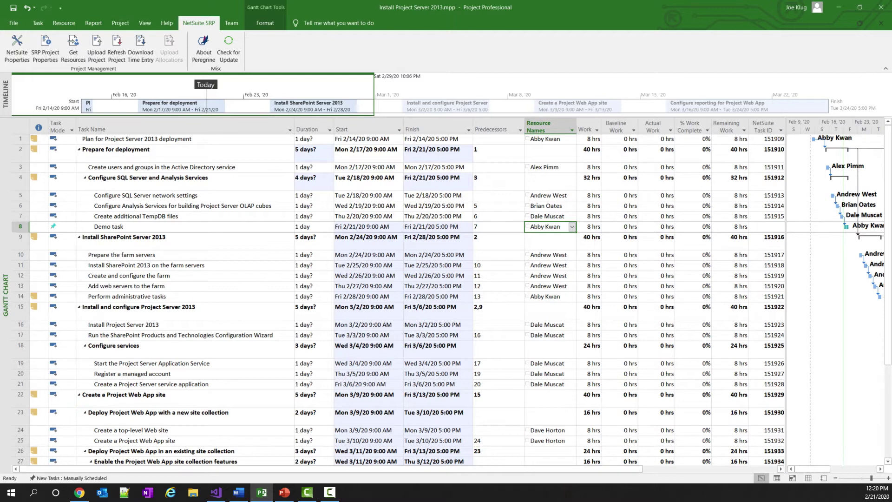
Re-upload the edited schedule to NetSuite SRP and dismiss the success message.
click(96, 47)
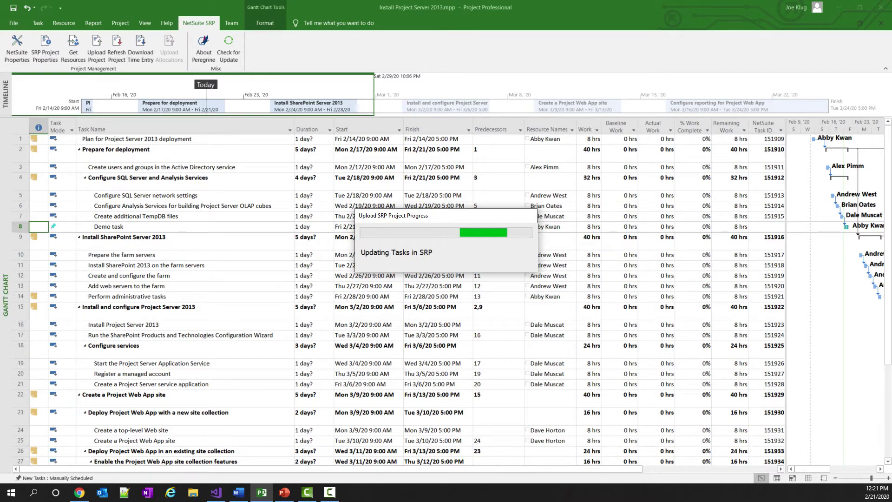
key(Return)
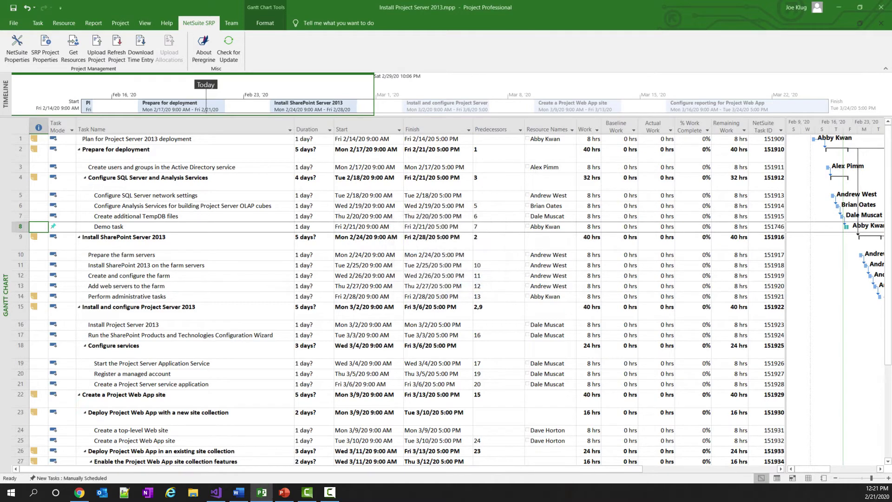
Reload the PRJ1098 project page in NetSuite and inspect the new Demo task's details.
click(80, 492)
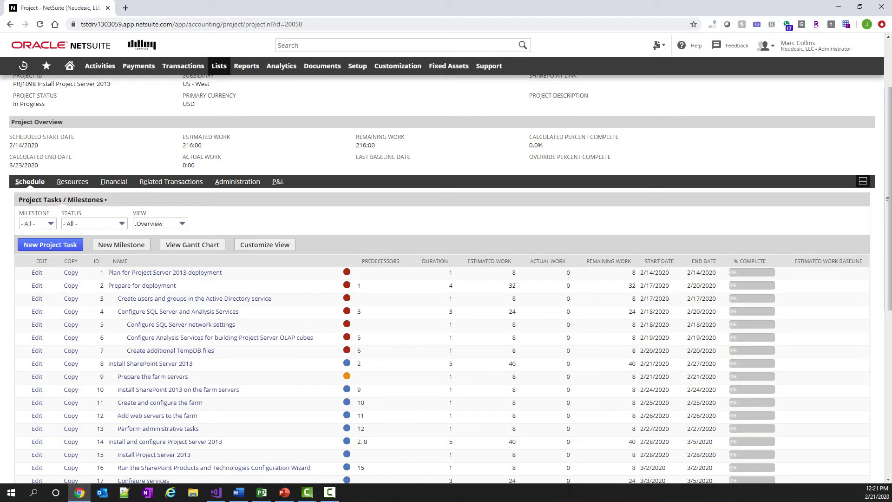
key(F5)
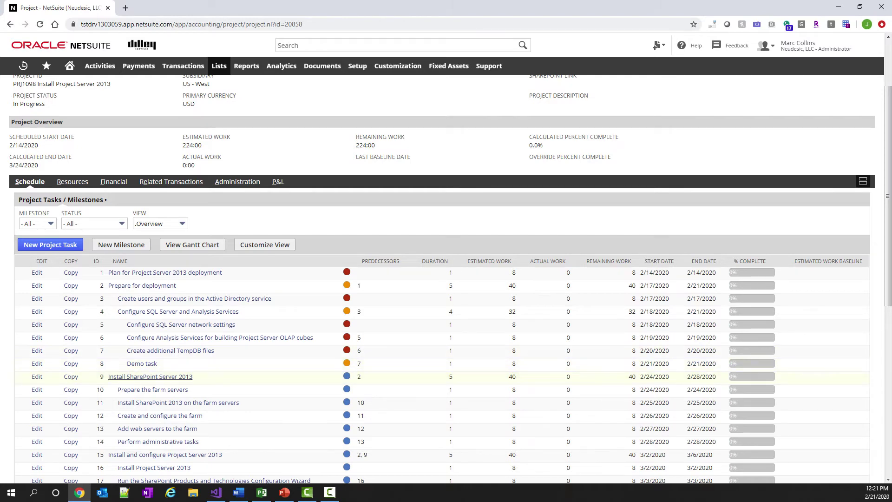
click(142, 364)
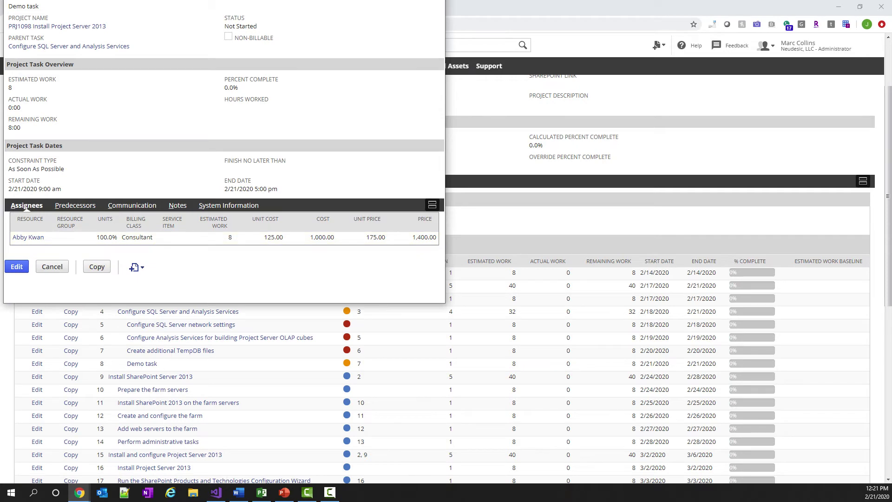
click(52, 266)
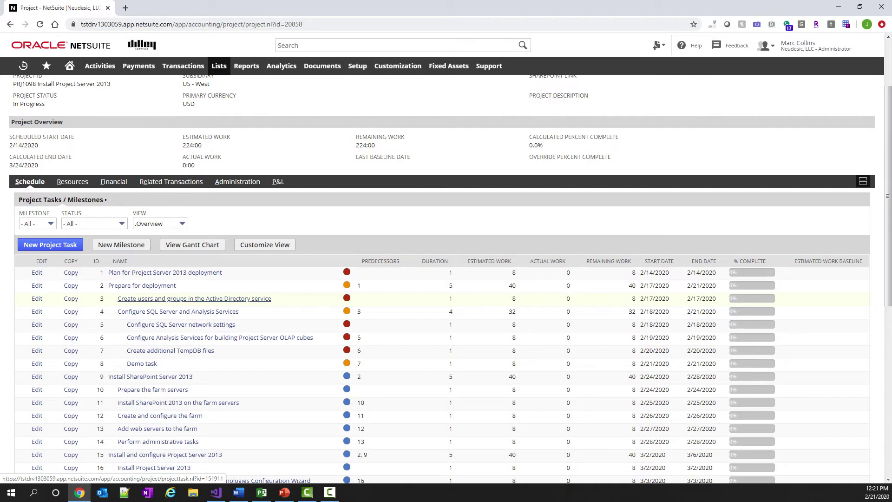
Change the Active Directory users and groups task's estimated work to 16 and save it.
click(196, 299)
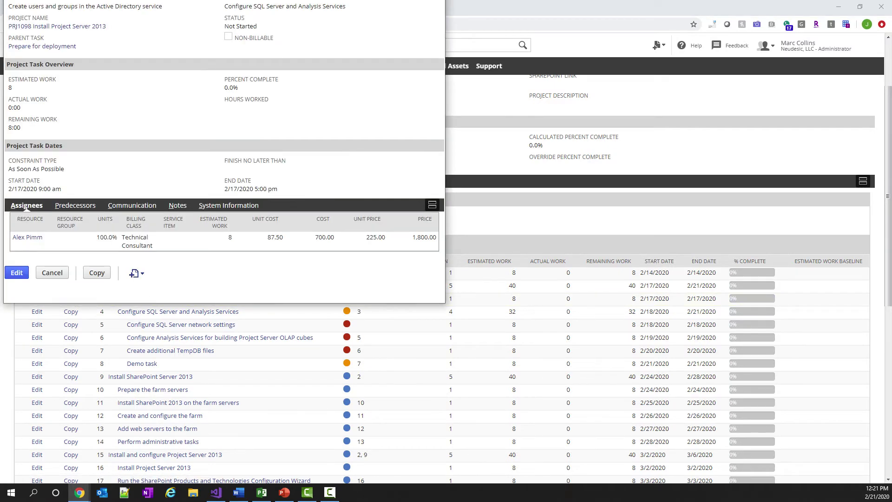
click(17, 272)
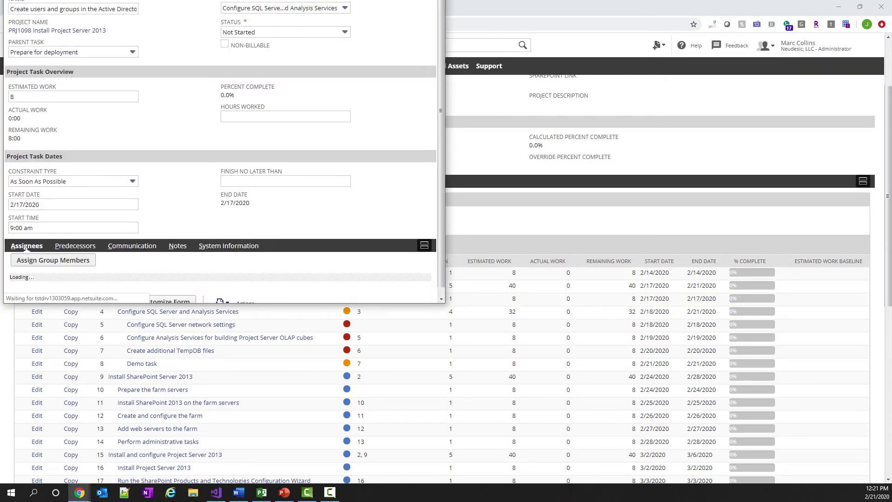
click(73, 96)
text(16)
key(Tab)
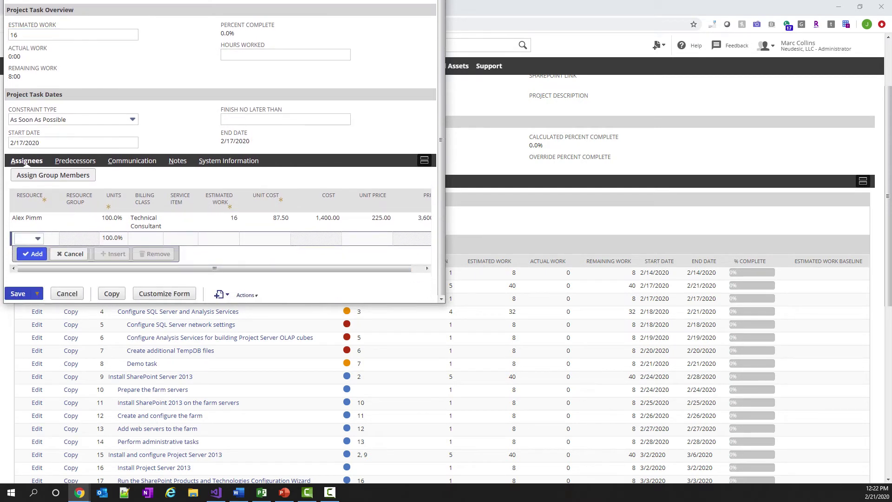
click(18, 294)
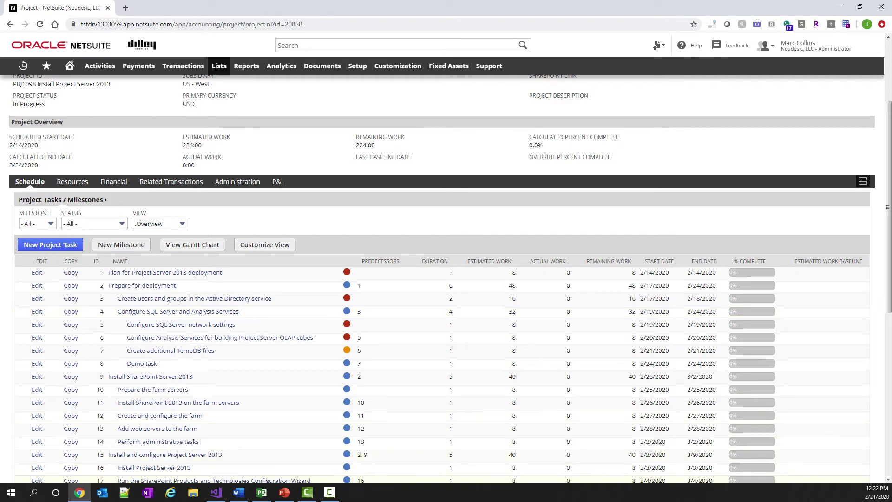
Run Refresh Project from NetSuite SRP, confirm overwriting the plan, and dismiss the success message.
click(261, 492)
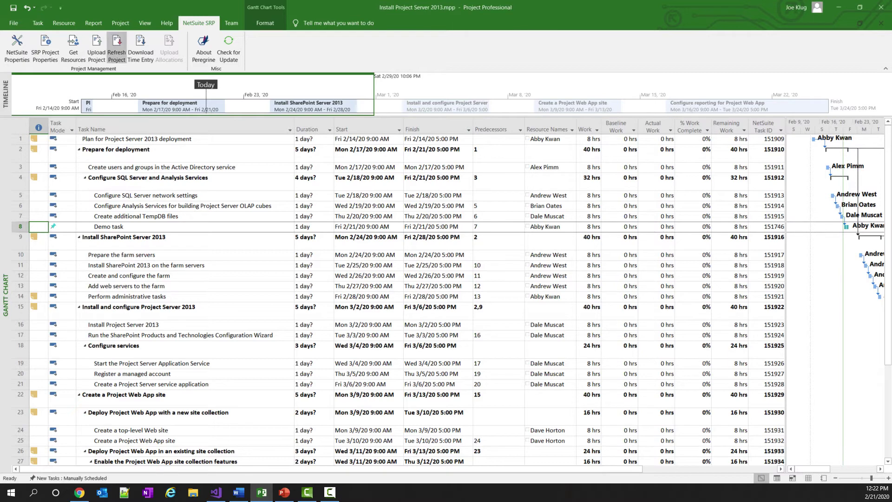
click(117, 52)
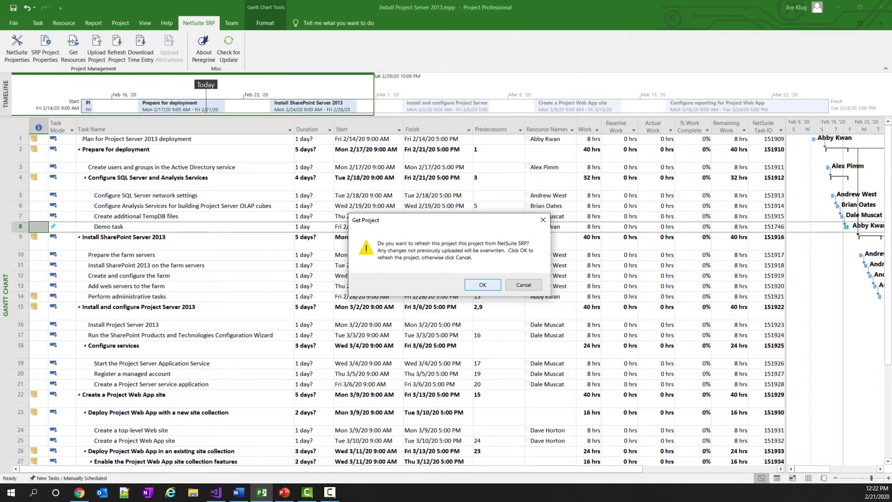
key(Return)
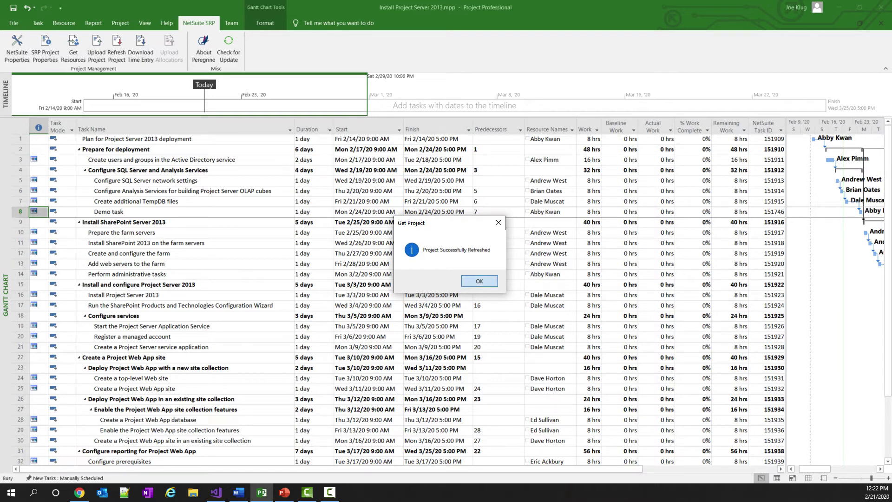
key(Return)
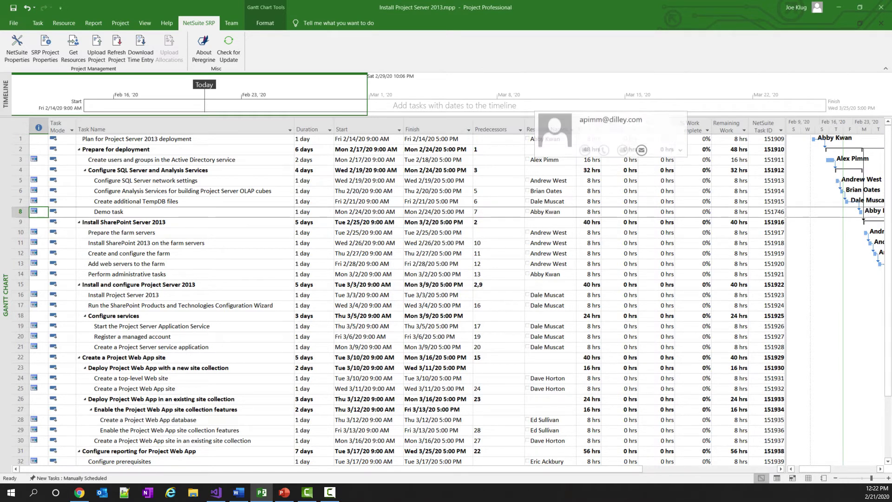
Check that the Active Directory task's Work cell in row 3 reads 16 hrs.
click(588, 160)
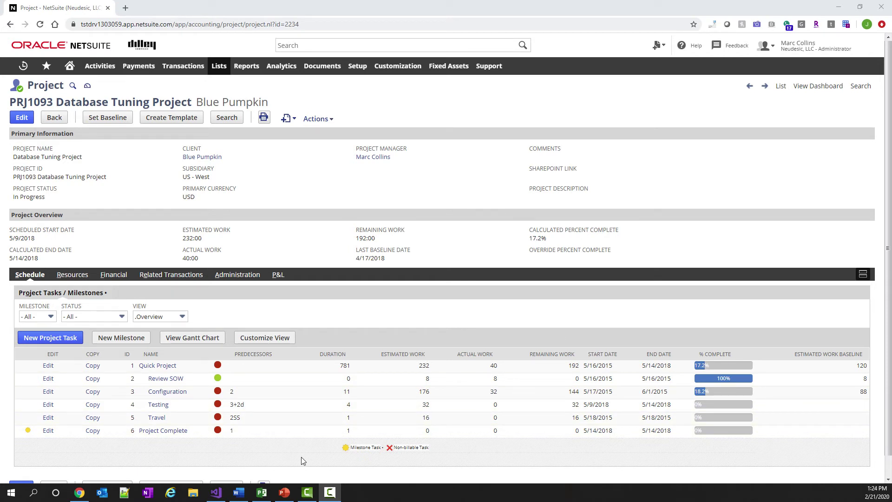
Bring Microsoft Project's New page forward from the taskbar.
click(263, 493)
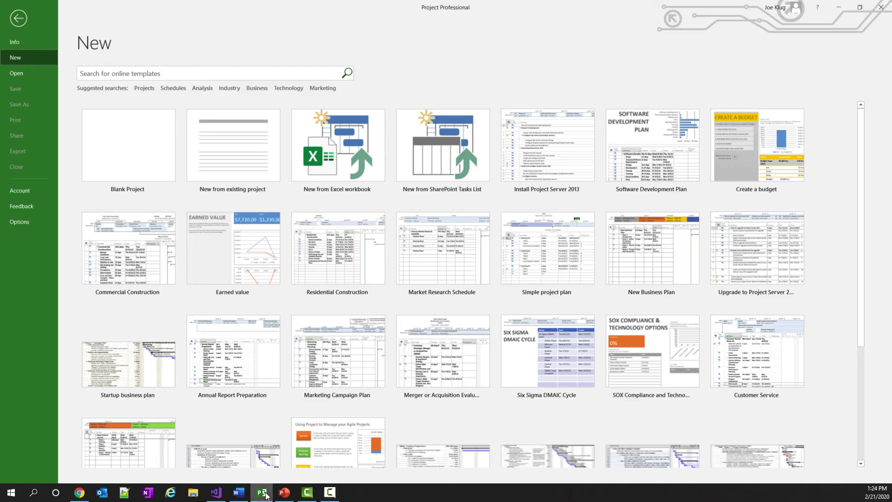
Create a blank project and fetch PRJ1093 Database Tuning Project through NetSuite SRP Get Project.
click(112, 135)
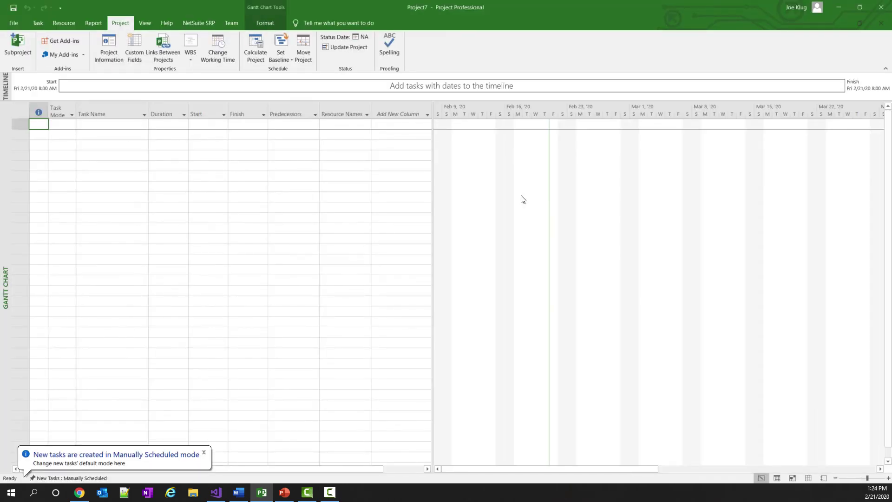
click(190, 23)
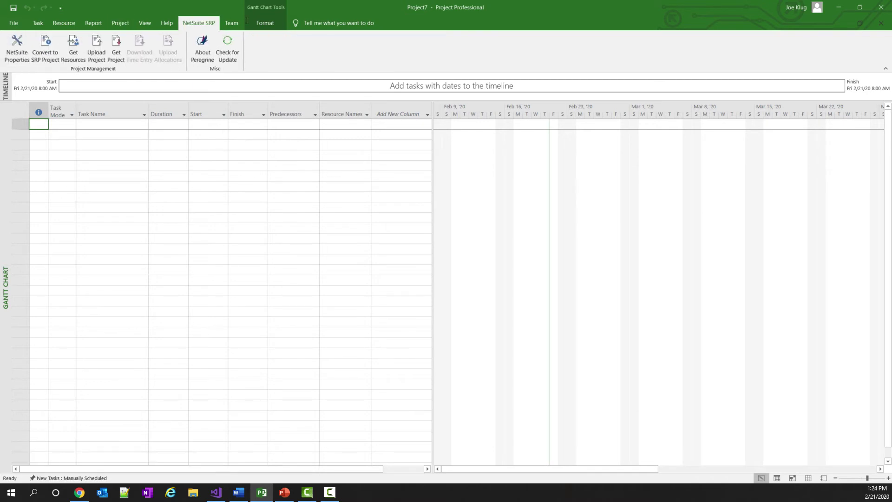
click(120, 47)
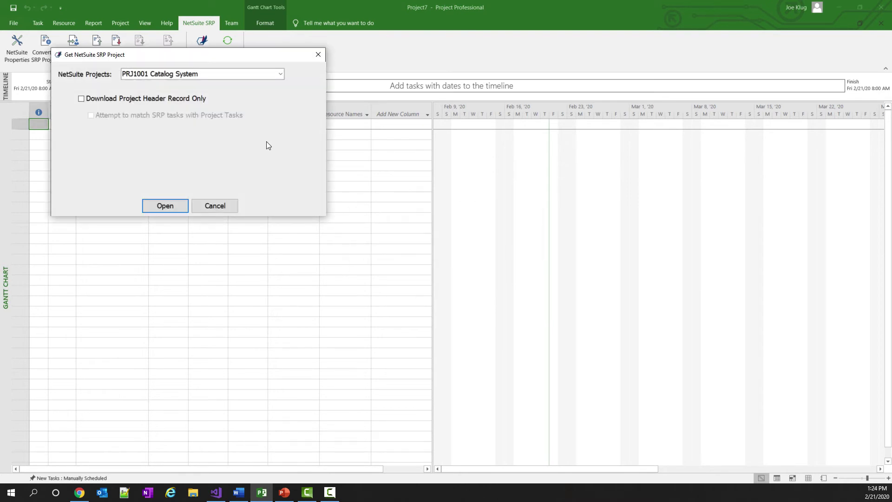
click(280, 74)
scroll(251, 181, down, 6)
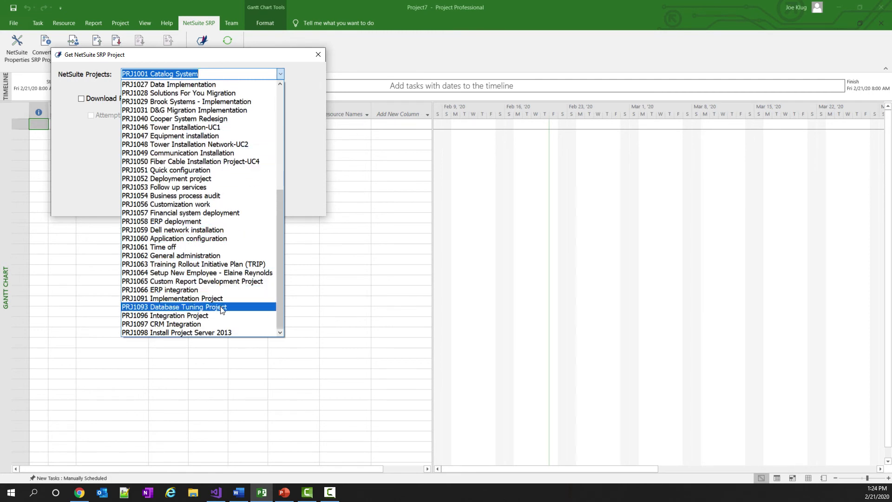
click(222, 307)
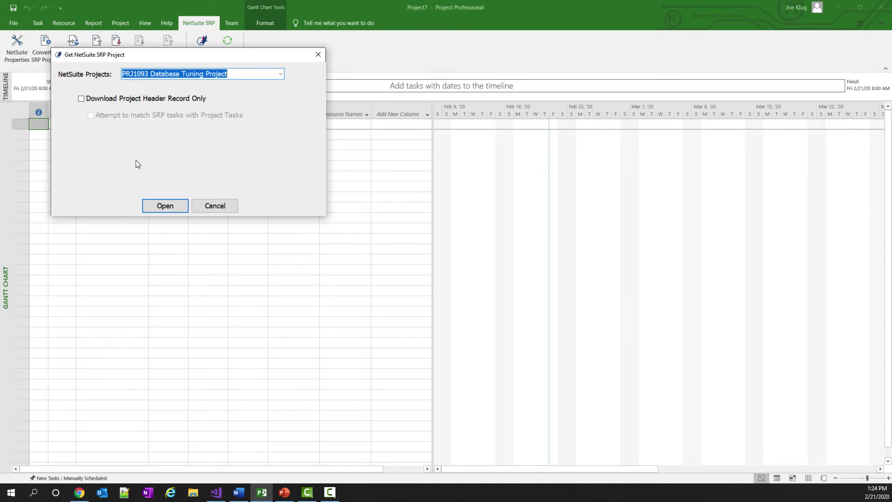
click(159, 203)
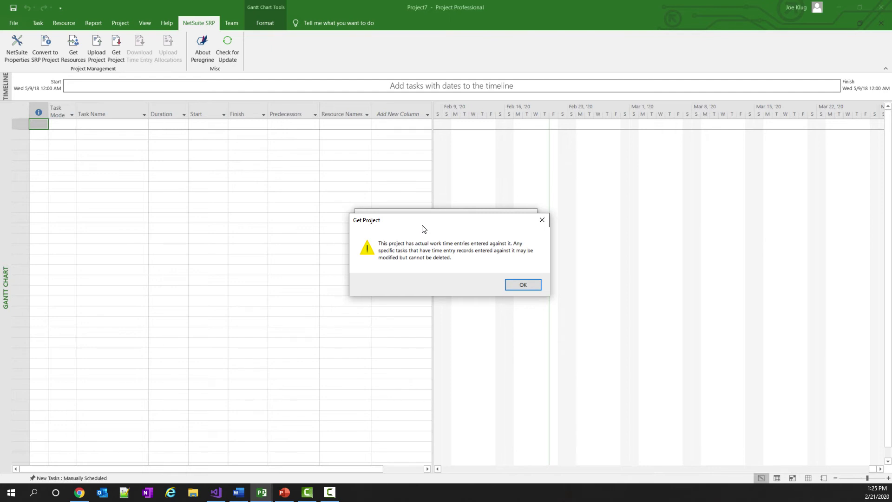
Accept the time-entry tasks warning so the Database Tuning Project finishes loading.
click(518, 285)
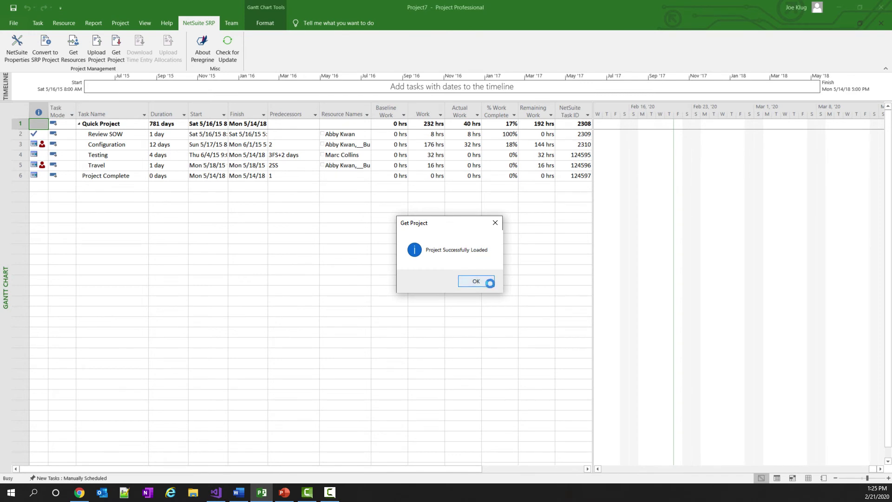
Dismiss the load message, check the Resource Sheet, then switch back to the Gantt Chart.
click(476, 281)
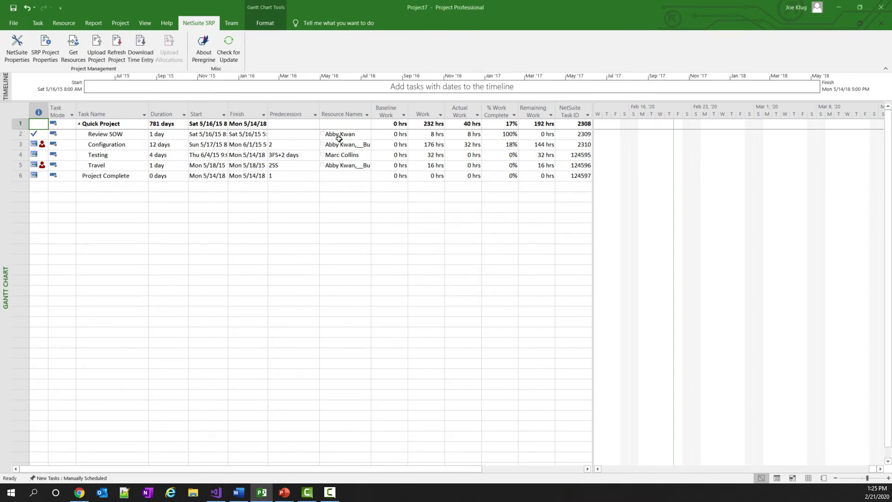
click(141, 23)
click(163, 46)
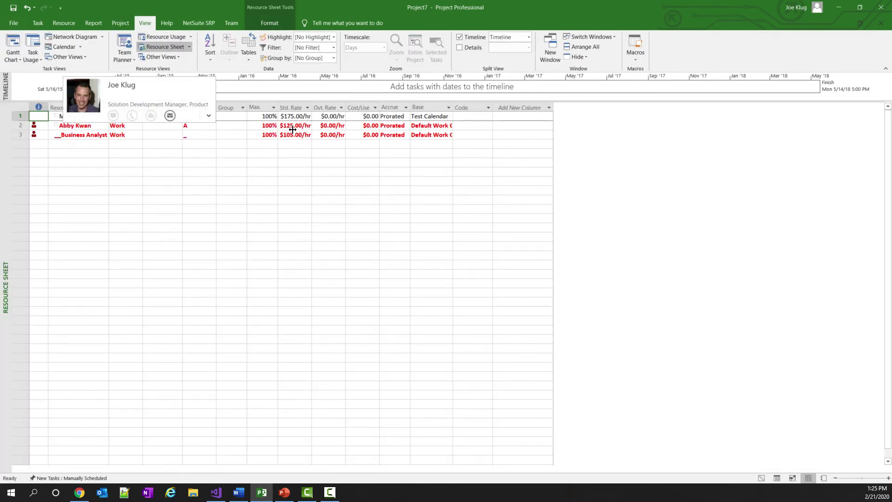
click(13, 43)
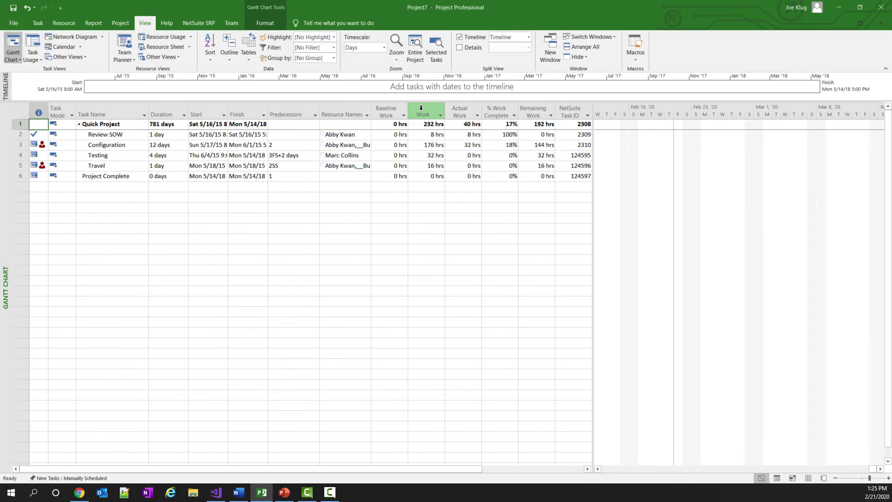
Increase the Travel task's work from 16 to 24 hrs.
click(419, 166)
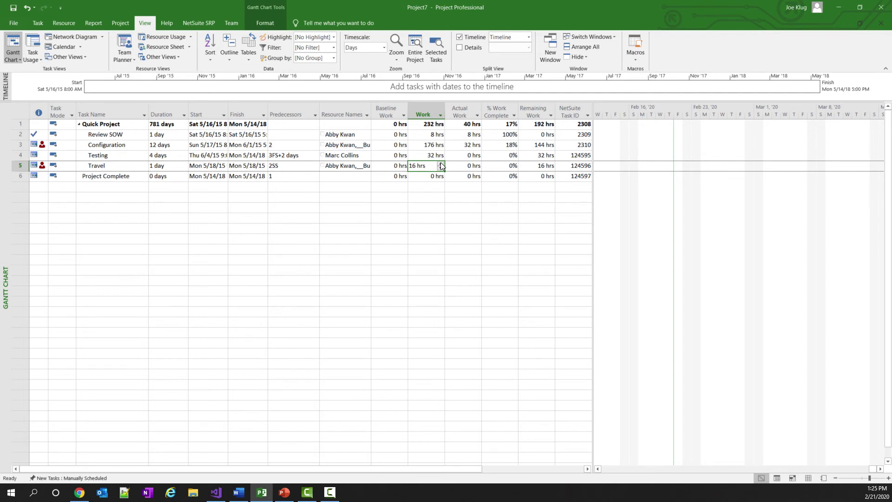
click(441, 163)
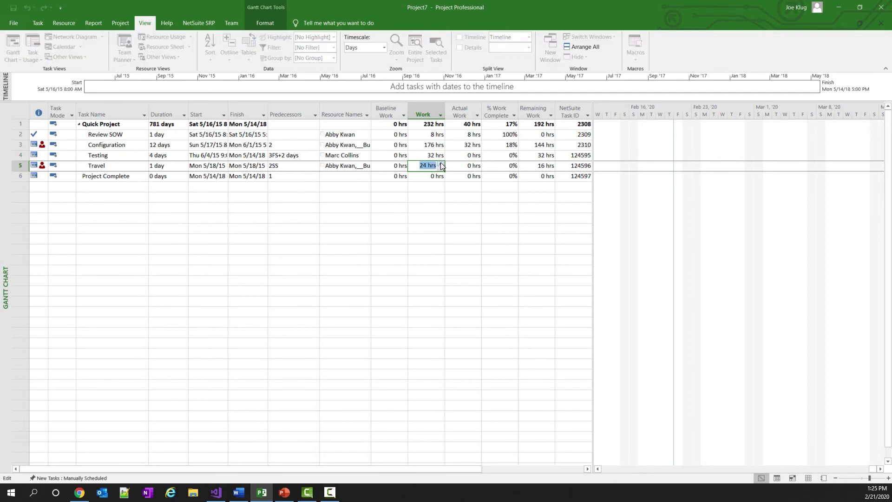
click(430, 186)
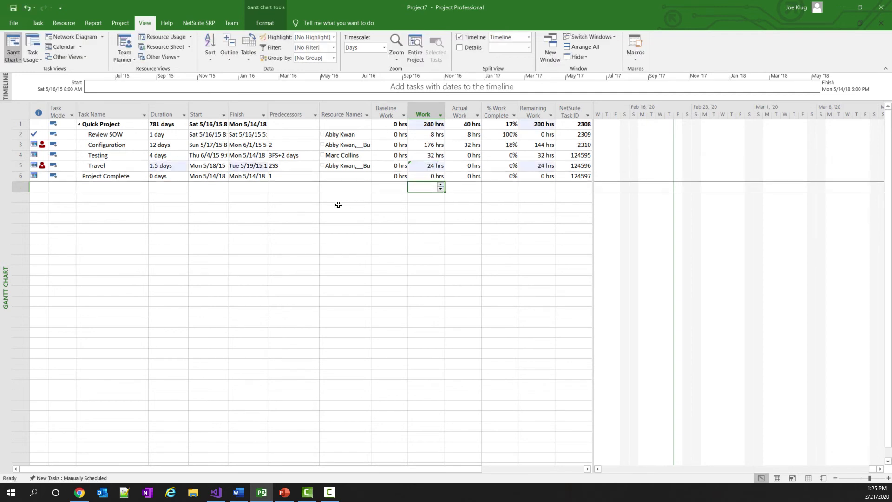
Upload the edited project to NetSuite and dismiss the success message.
click(200, 24)
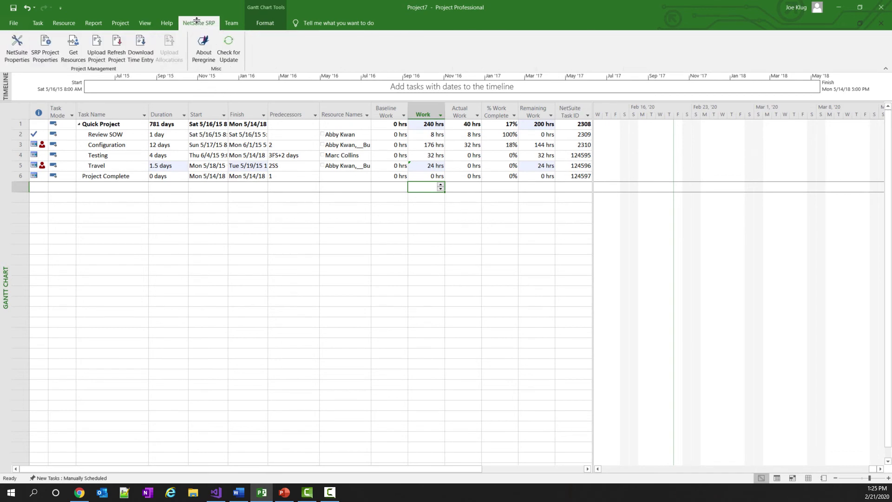
click(96, 47)
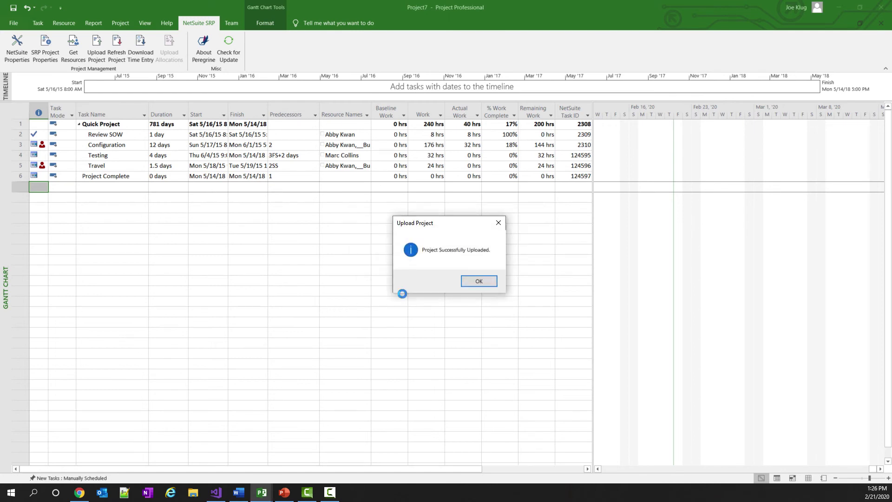
click(479, 281)
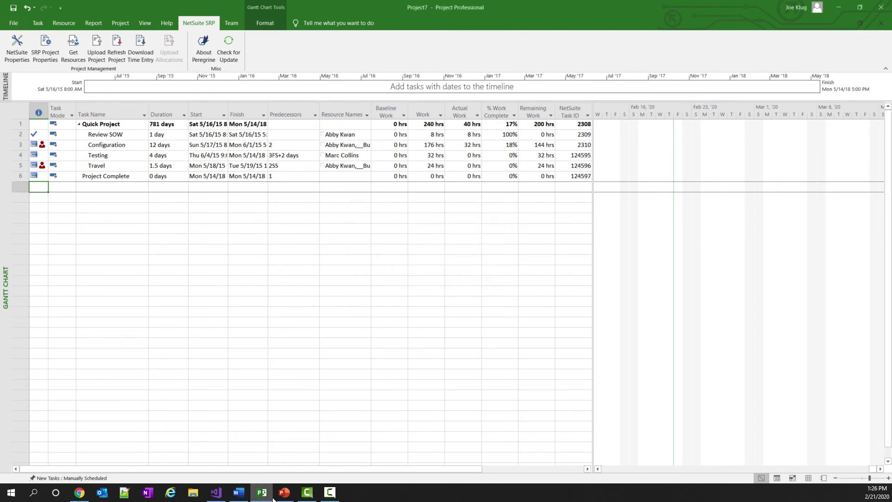
Refresh the PRJ1093 record in Chrome so Travel shows 24 estimated hours and total 240.
click(79, 492)
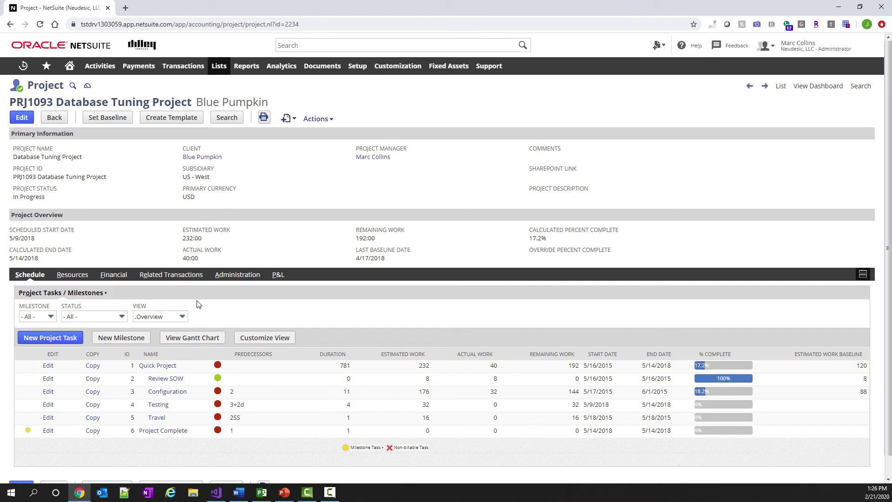
key(F5)
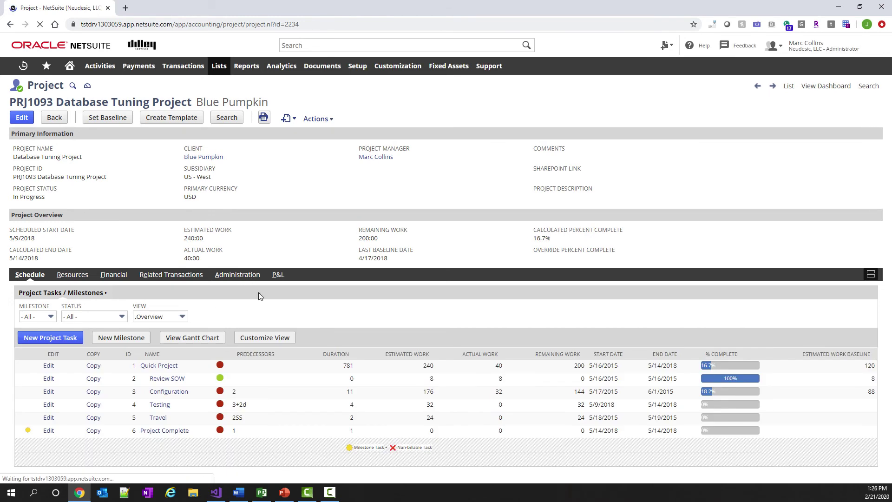